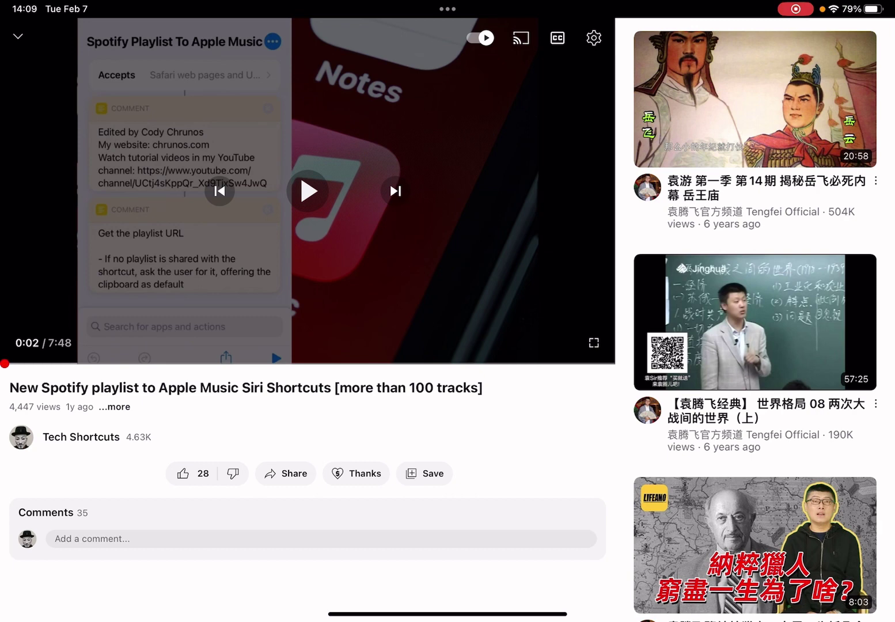
# Step: Minimize the tutorial video and return from YouTube to the Home Screen
pyautogui.moveTo(309, 189); pyautogui.dragTo(836, 541)
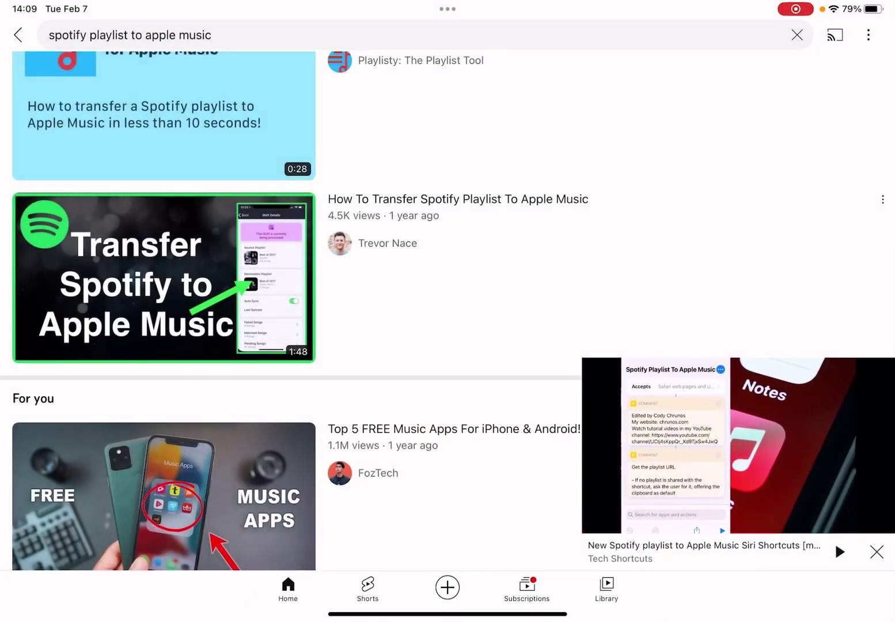
pyautogui.moveTo(447, 616); pyautogui.dragTo(448, 350)
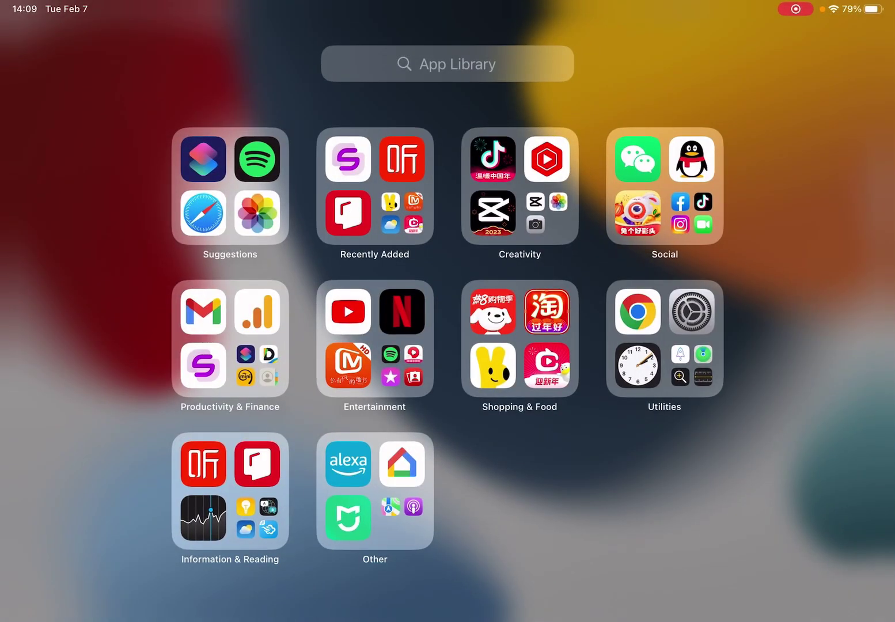
pyautogui.moveTo(448, 616); pyautogui.dragTo(448, 350)
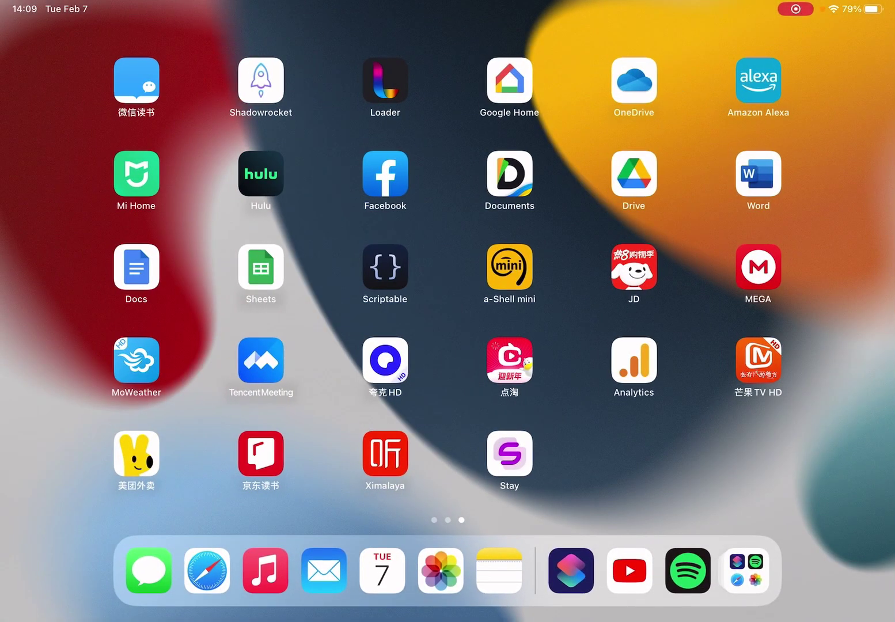
# Step: Review the playlist-transfer shortcut's actions down to its End Repeat blocks, then go Home
pyautogui.click(571, 571)
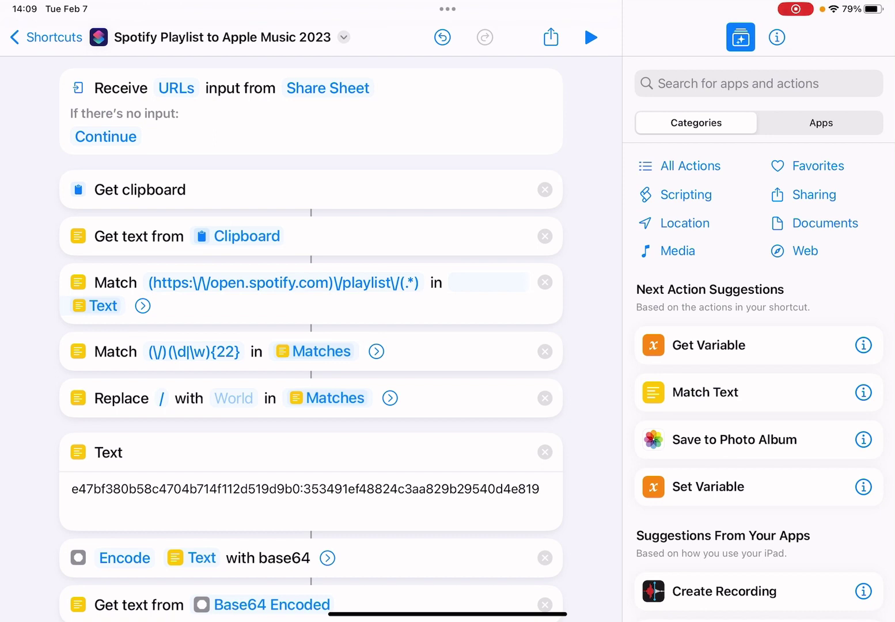
pyautogui.scroll(-3, 312, 335)
pyautogui.scroll(-5, 311, 335)
pyautogui.scroll(-3, 311, 335)
pyautogui.scroll(-4, 312, 336)
pyautogui.scroll(-3, 311, 335)
pyautogui.scroll(-1, 311, 336)
pyautogui.scroll(-2, 311, 335)
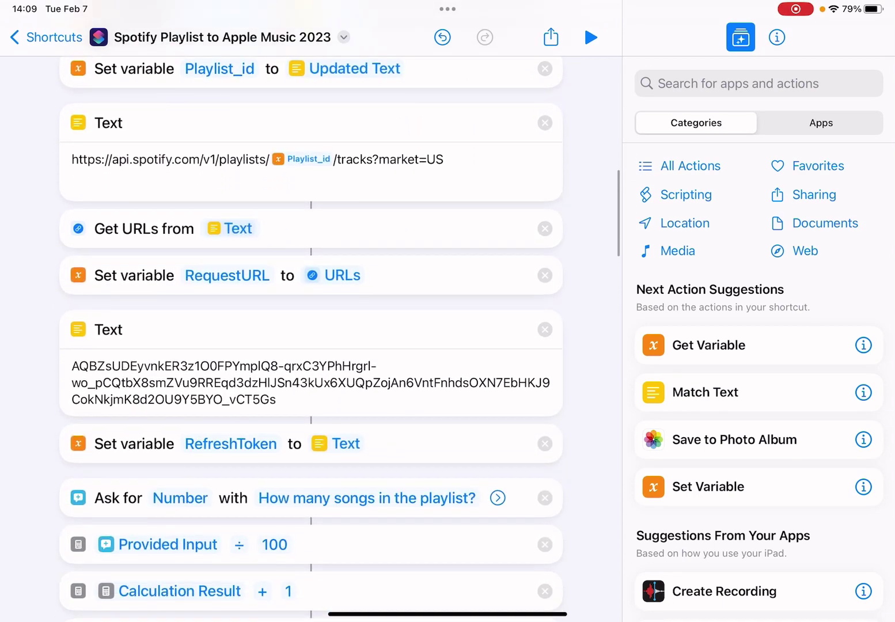
pyautogui.scroll(-4, 312, 334)
pyautogui.scroll(-1, 311, 336)
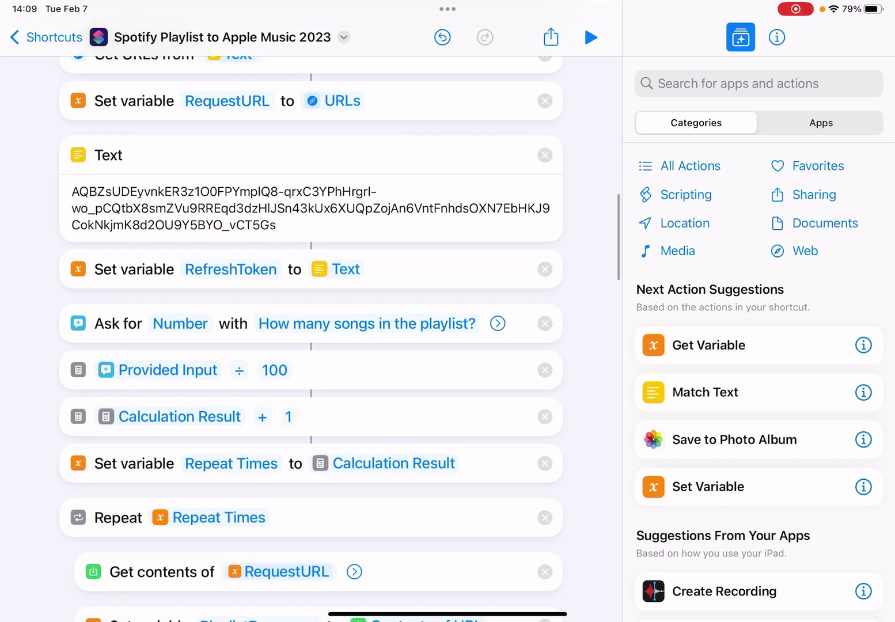
pyautogui.scroll(-1, 311, 335)
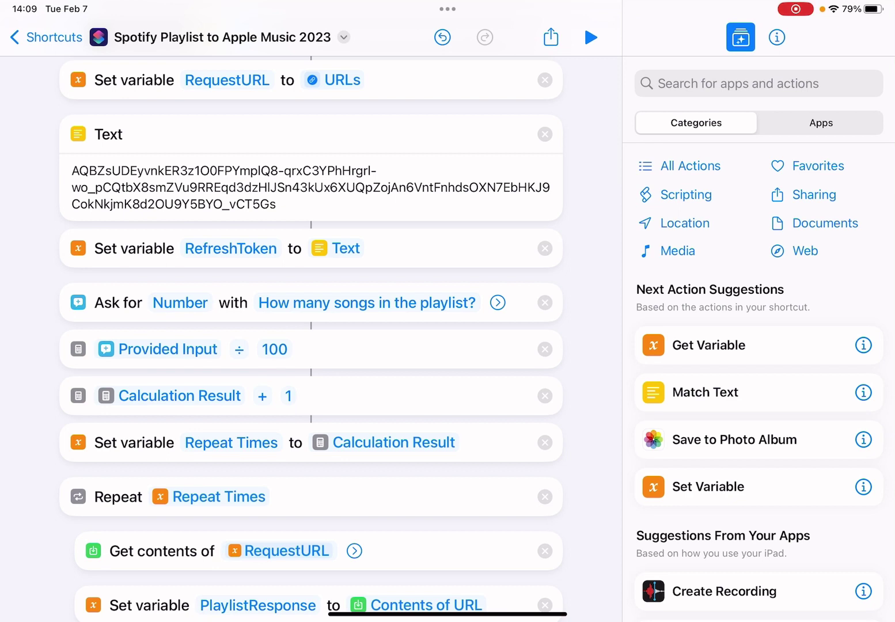
pyautogui.scroll(-1, 312, 335)
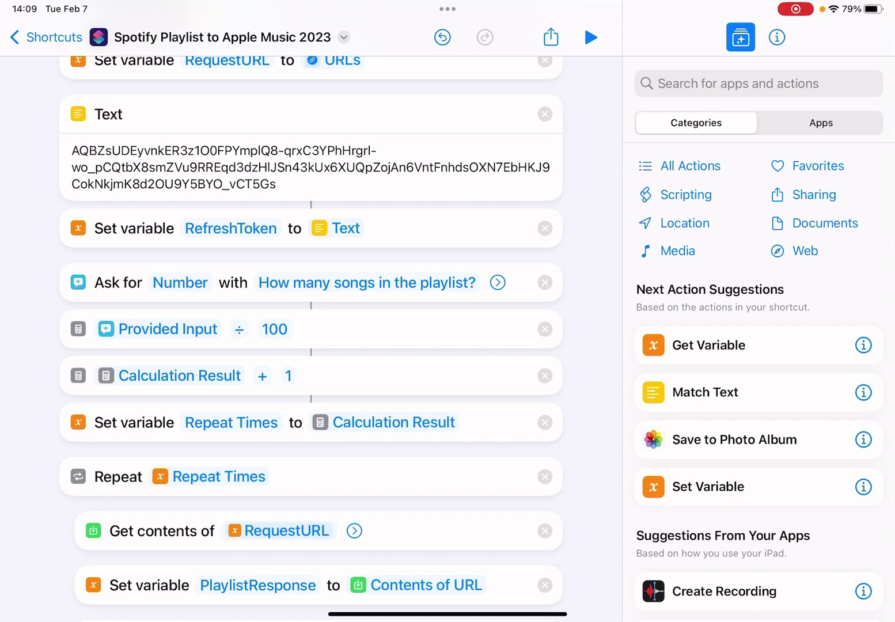
pyautogui.scroll(-15, 311, 323)
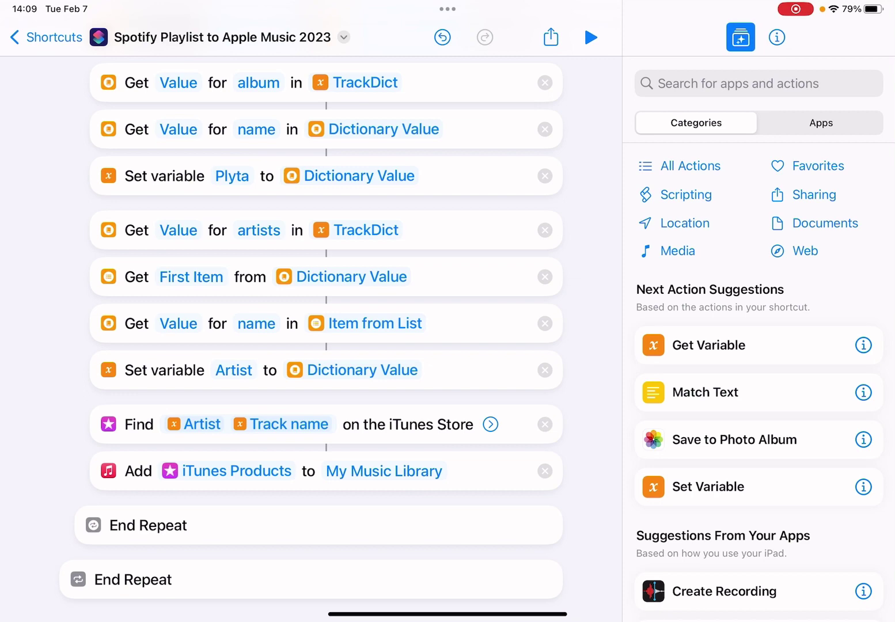
pyautogui.press('super+h')
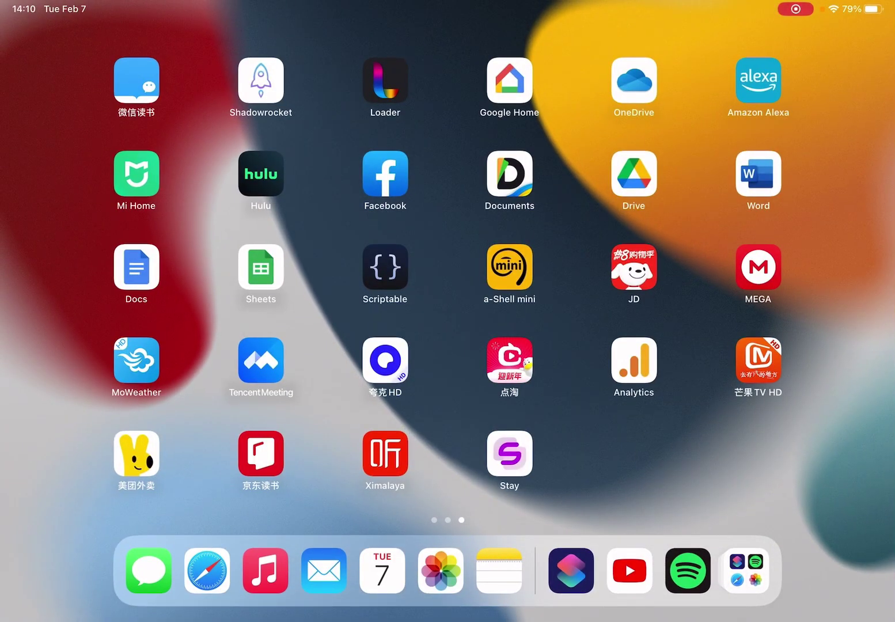
# Step: Create an empty Music playlist named 'Imported from Spotify' and return to the Home Screen
pyautogui.click(265, 570)
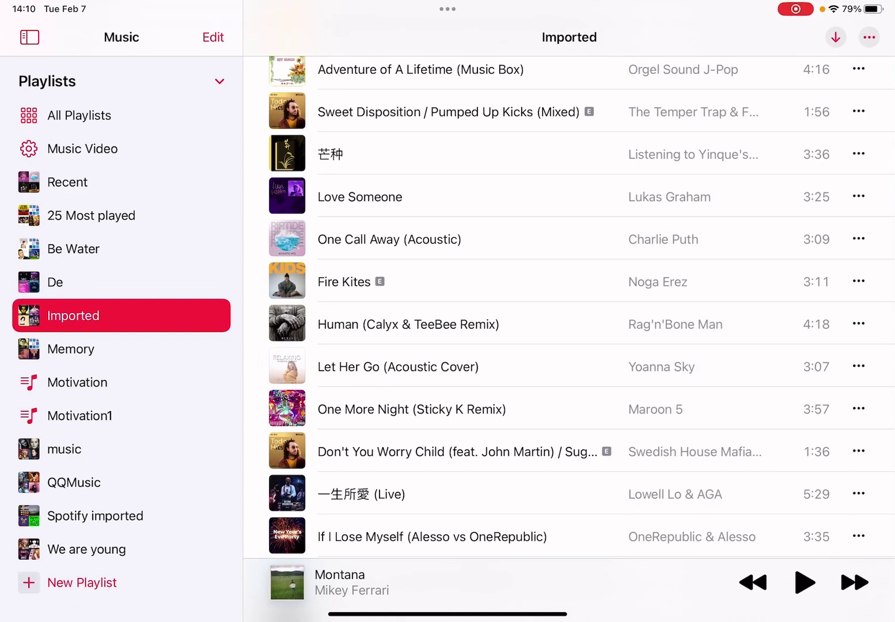
pyautogui.click(81, 583)
pyautogui.click(249, 357)
pyautogui.click(215, 81)
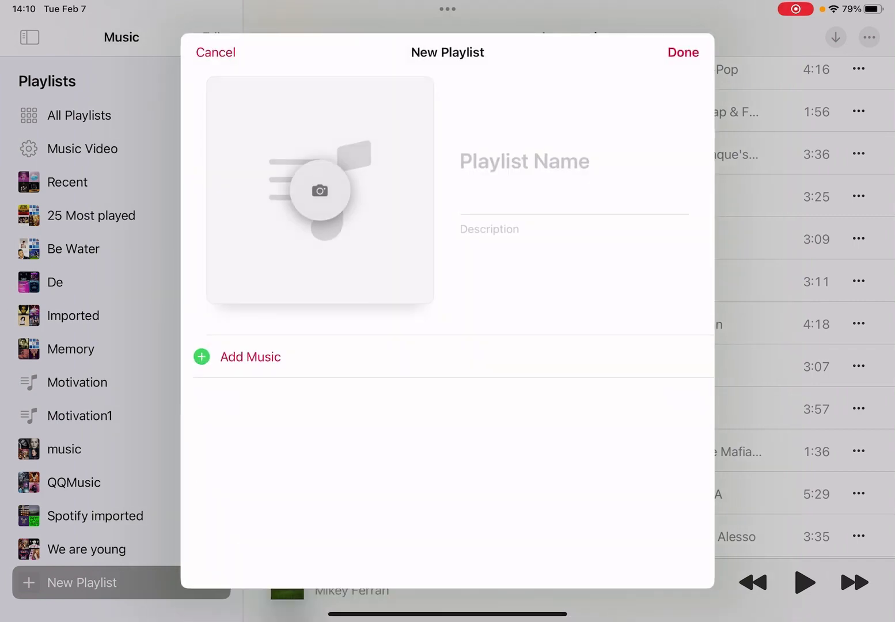
pyautogui.write('Imported from spotify')
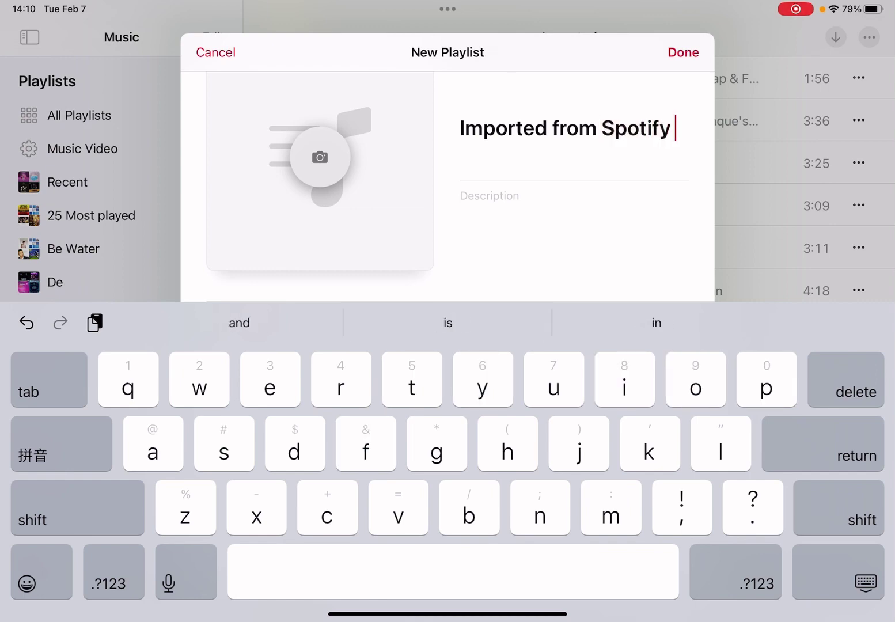
pyautogui.click(683, 53)
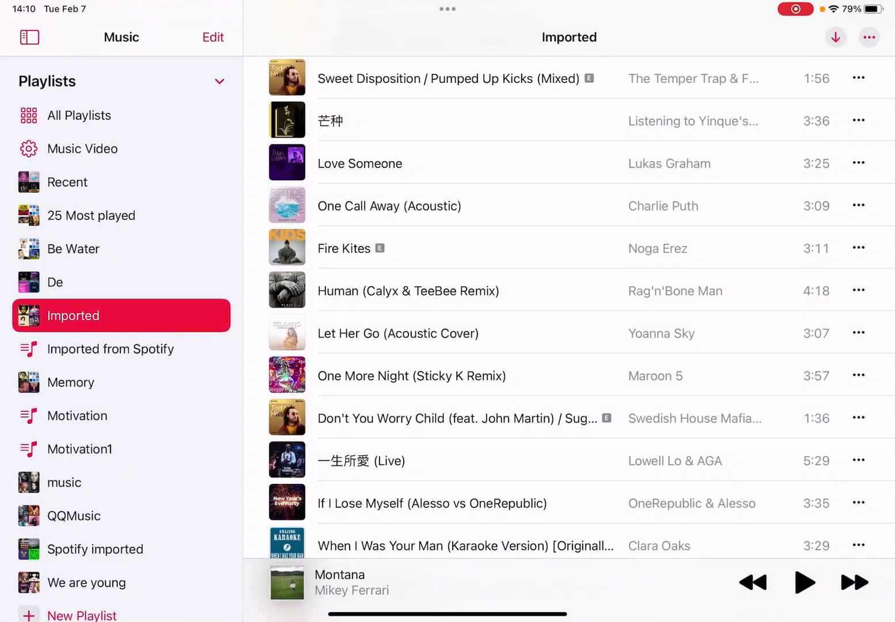
pyautogui.moveTo(448, 614); pyautogui.dragTo(448, 315)
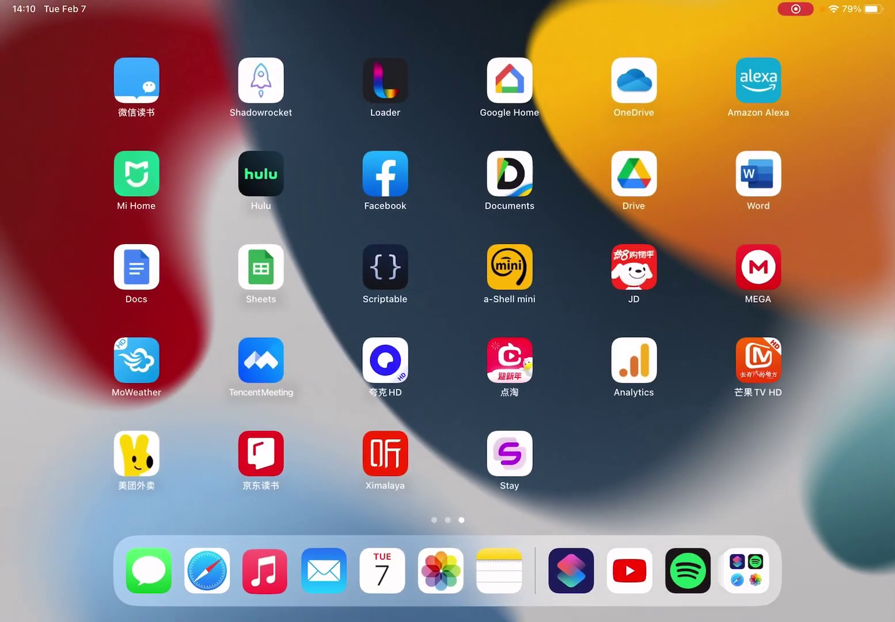
# Step: Point the shortcut's Add action at the 'Imported from Spotify' playlist instead of My Music Library
pyautogui.click(573, 570)
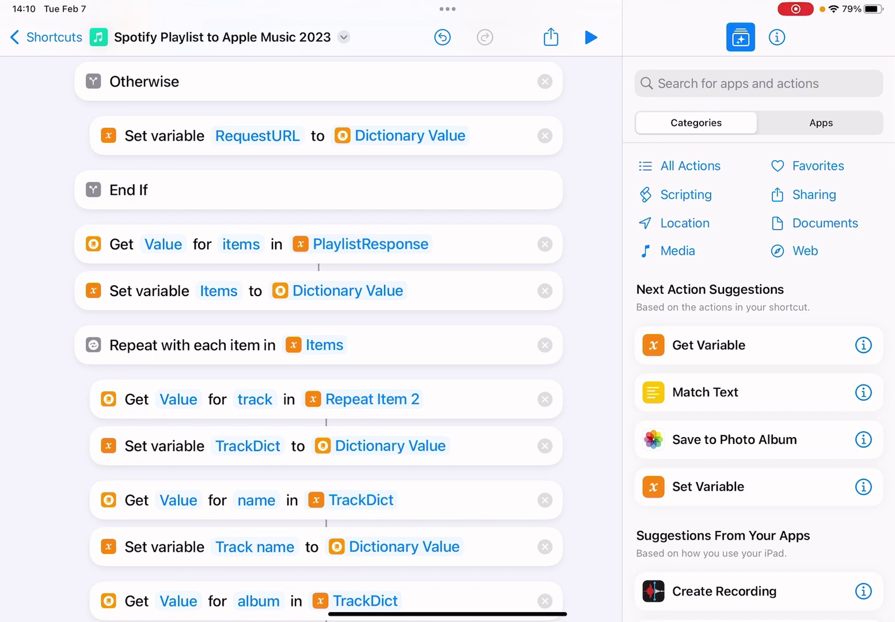
pyautogui.scroll(-10, 320, 322)
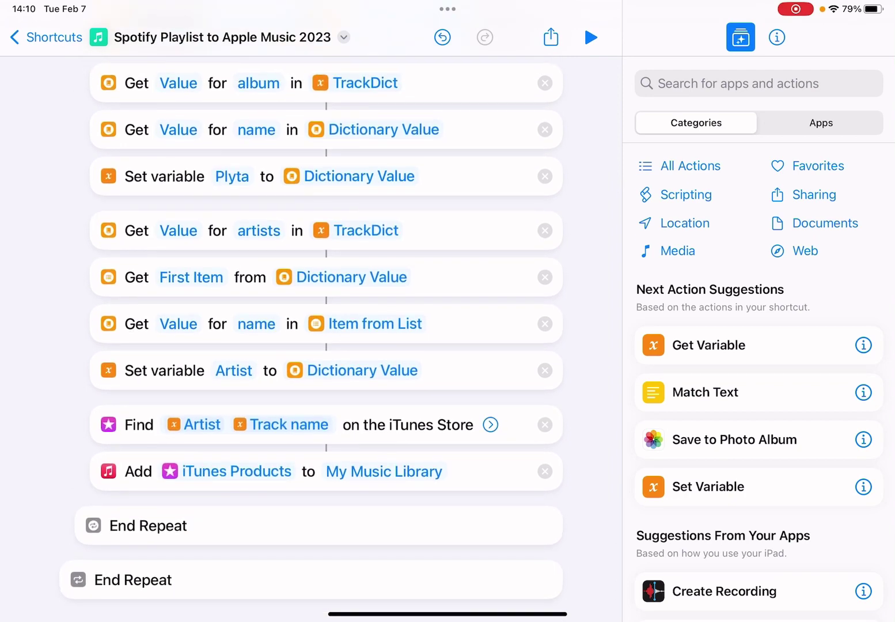
pyautogui.click(384, 472)
pyautogui.scroll(-1, 326, 295)
pyautogui.click(300, 566)
pyautogui.click(384, 472)
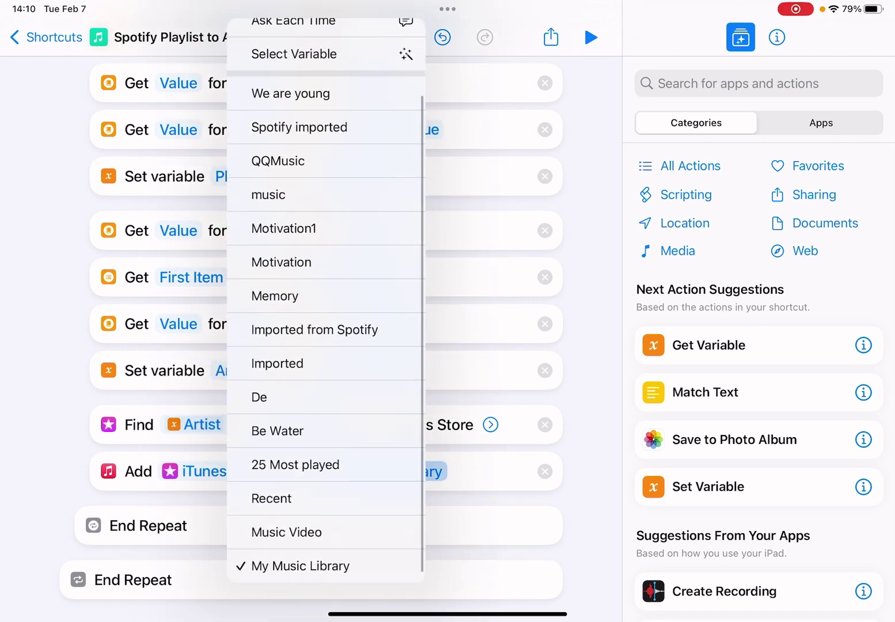
pyautogui.moveTo(302, 465); pyautogui.dragTo(301, 433)
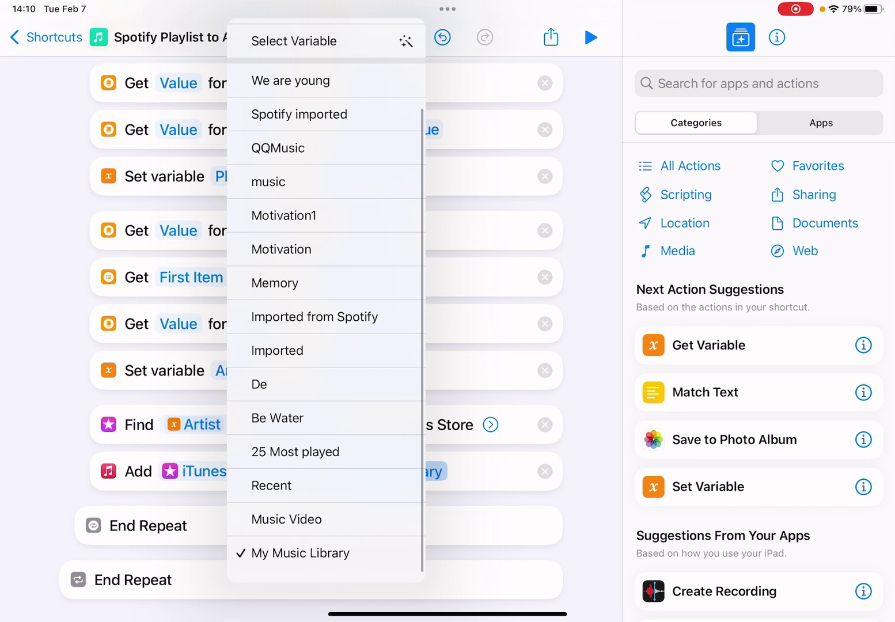
pyautogui.click(316, 330)
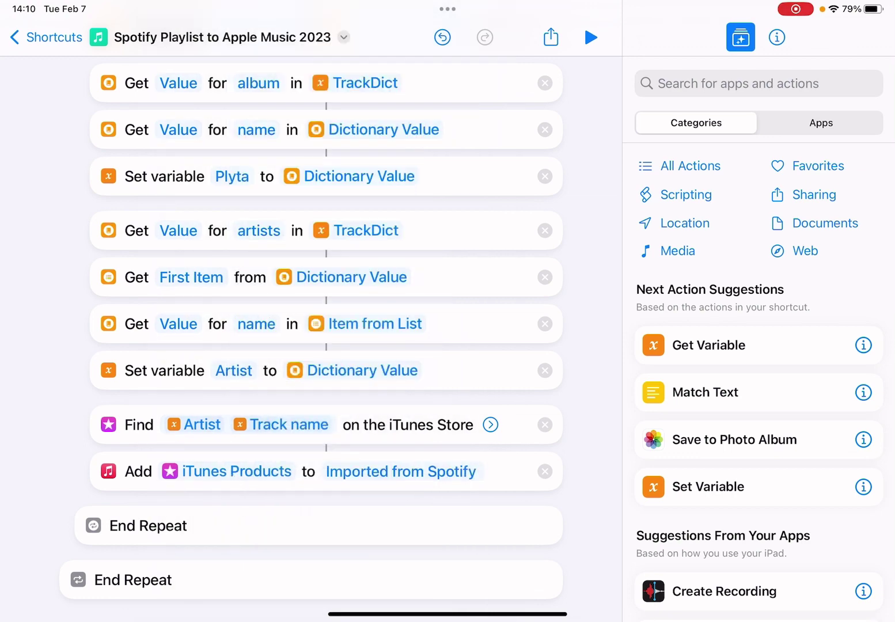
pyautogui.moveTo(448, 614); pyautogui.dragTo(448, 419)
# Step: Share the Rock Classics playlist in Spotify to copy its link, then reopen the transfer shortcut
pyautogui.click(688, 568)
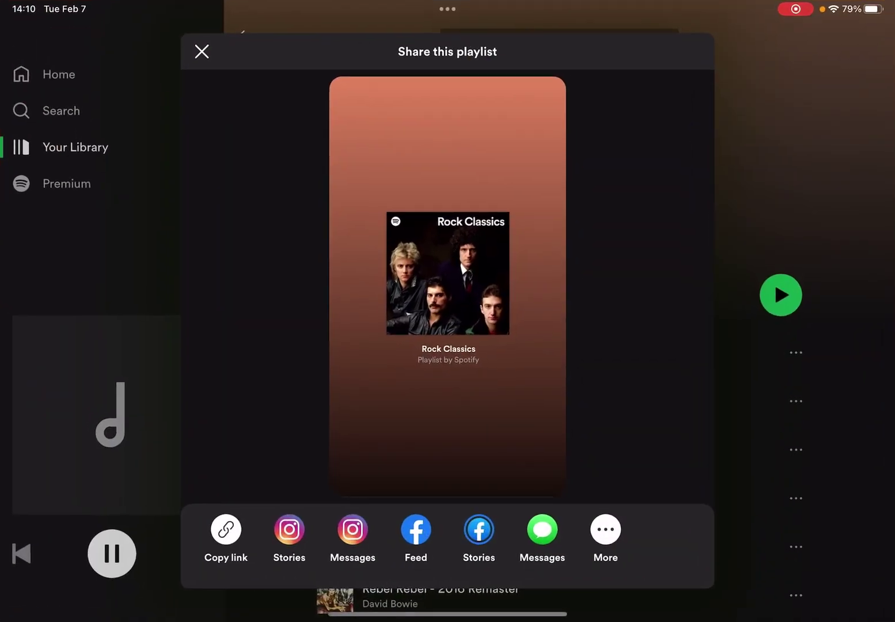
pyautogui.click(202, 52)
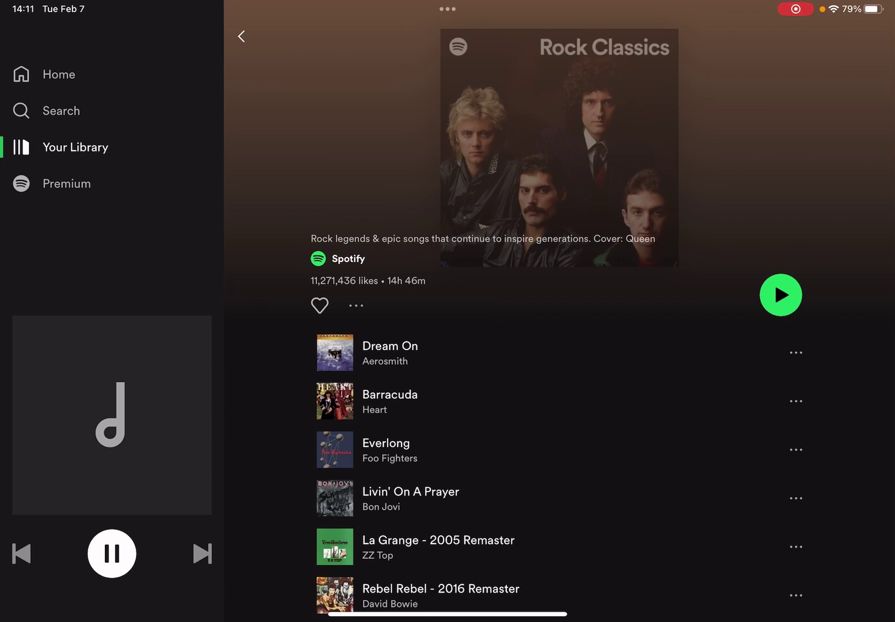
pyautogui.scroll(-5, 561, 350)
pyautogui.scroll(5, 559, 350)
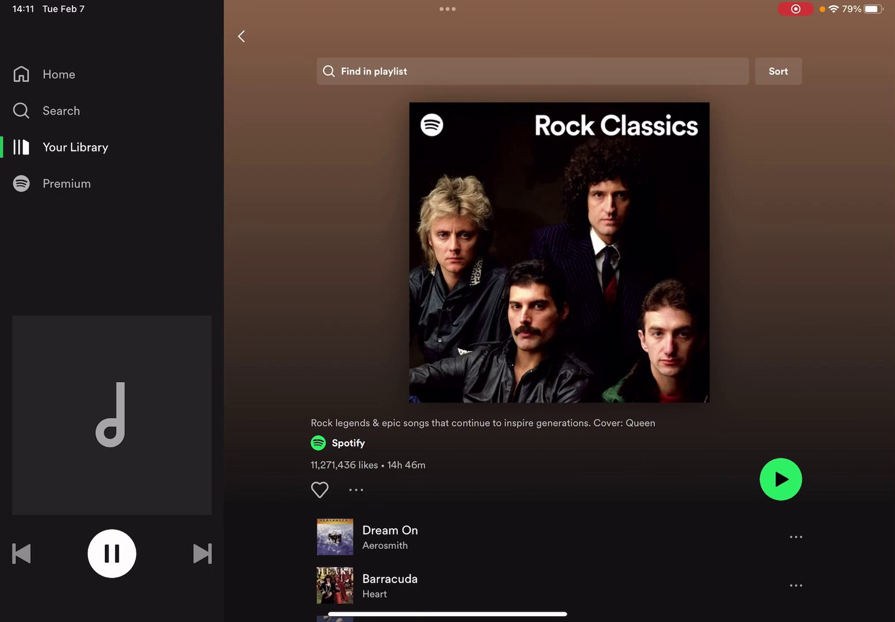
pyautogui.scroll(-3, 560, 350)
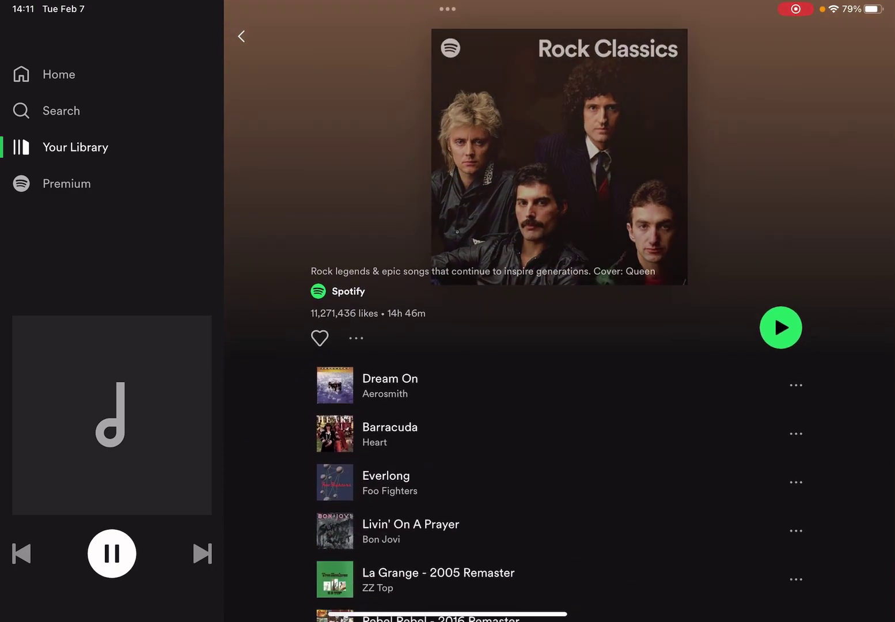
pyautogui.scroll(-3, 560, 420)
pyautogui.scroll(-10, 560, 340)
pyautogui.scroll(-10, 559, 339)
pyautogui.scroll(-10, 560, 339)
pyautogui.scroll(15, 560, 340)
pyautogui.scroll(10, 560, 340)
pyautogui.scroll(5, 559, 339)
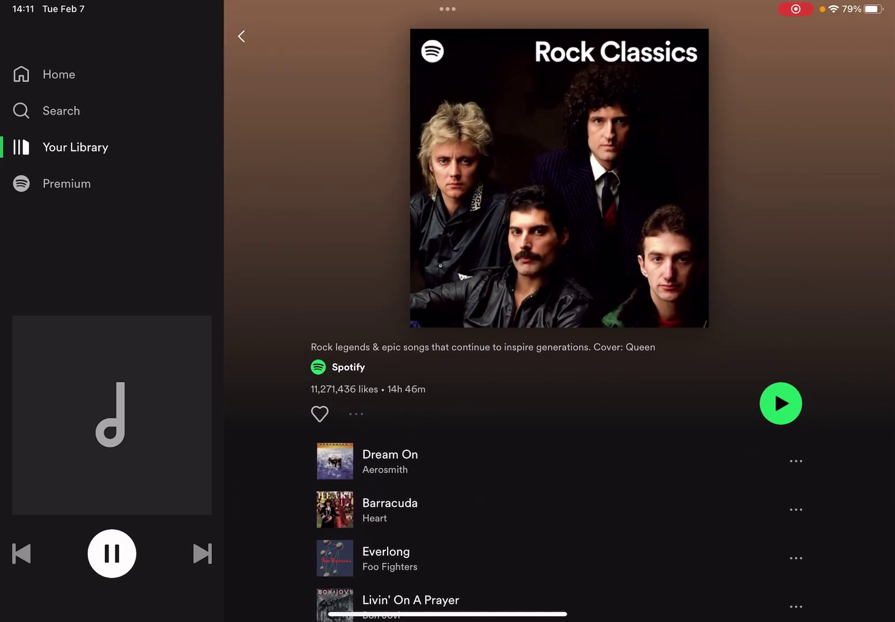
pyautogui.click(356, 414)
pyautogui.click(296, 564)
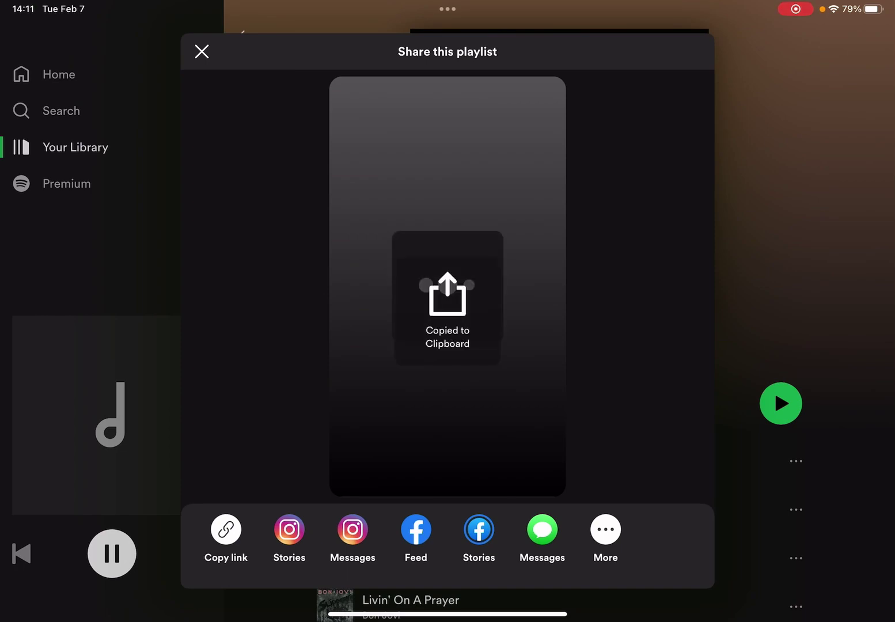
pyautogui.moveTo(447, 616); pyautogui.dragTo(448, 587)
pyautogui.click(571, 573)
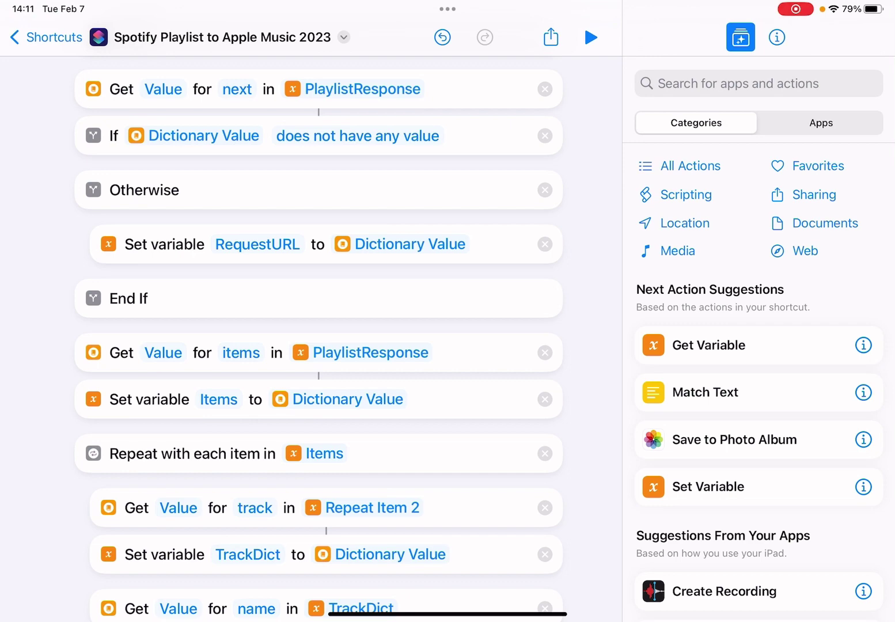
# Step: Run the shortcut and answer 'How many songs in the playlist?' with 202
pyautogui.click(592, 37)
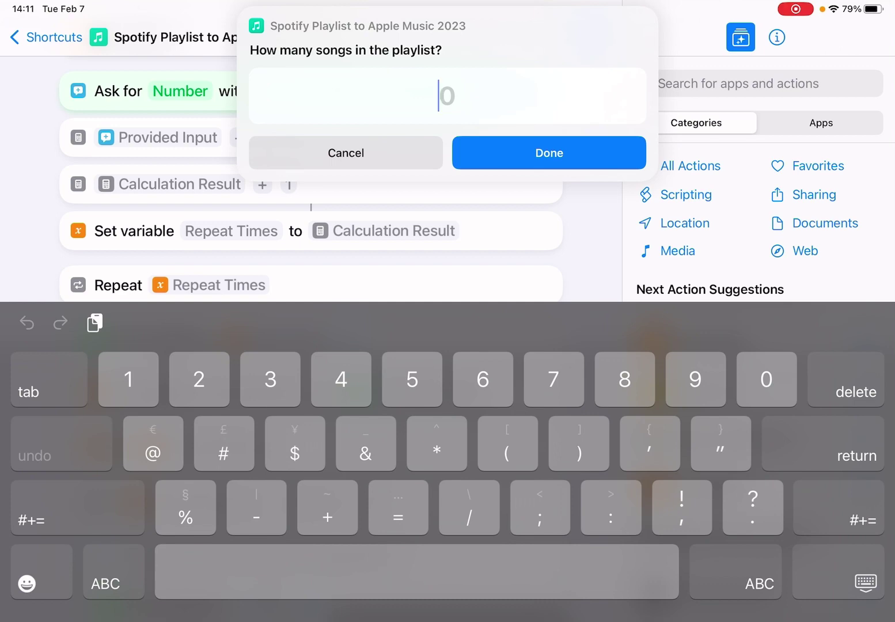
pyautogui.click(440, 96)
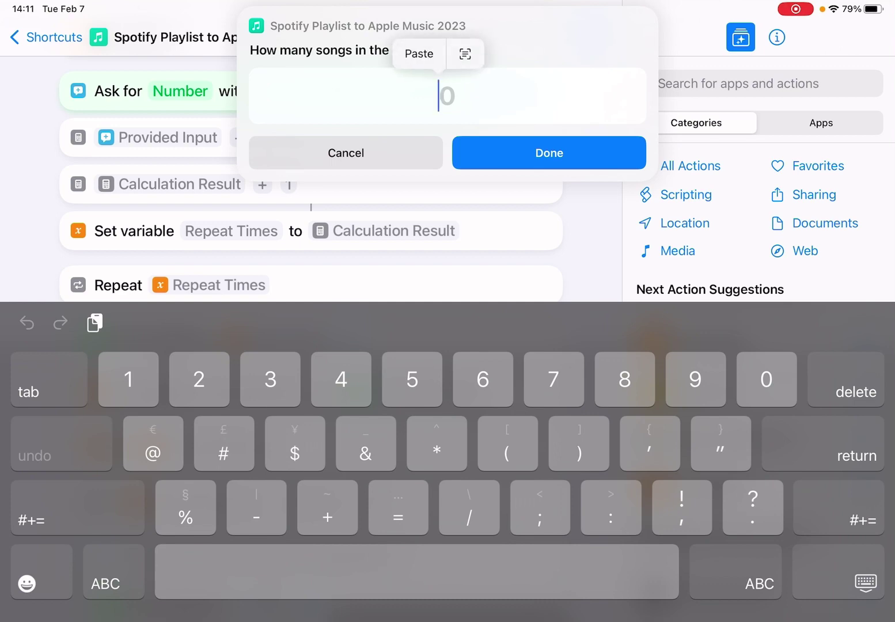
pyautogui.click(77, 507)
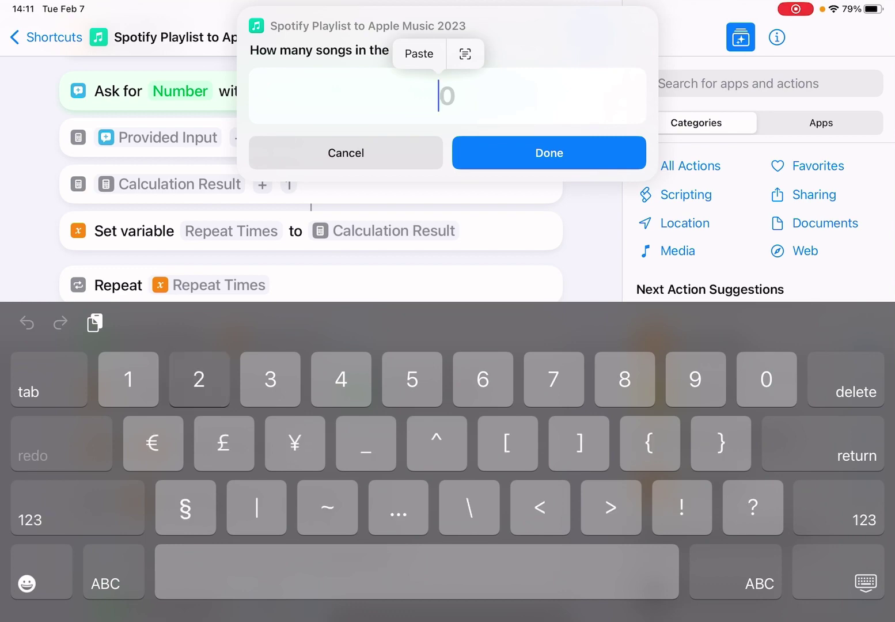
pyautogui.write('20')
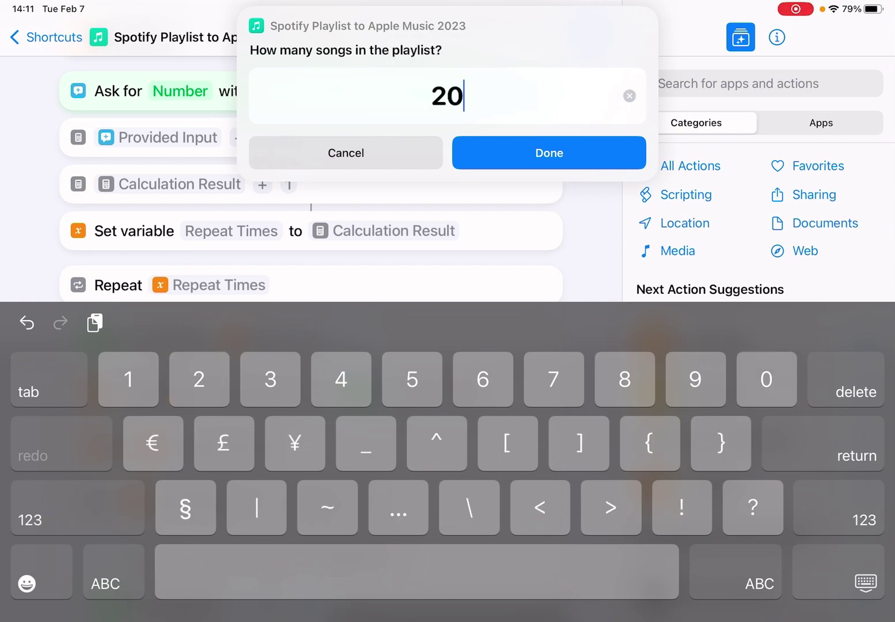
pyautogui.write('2')
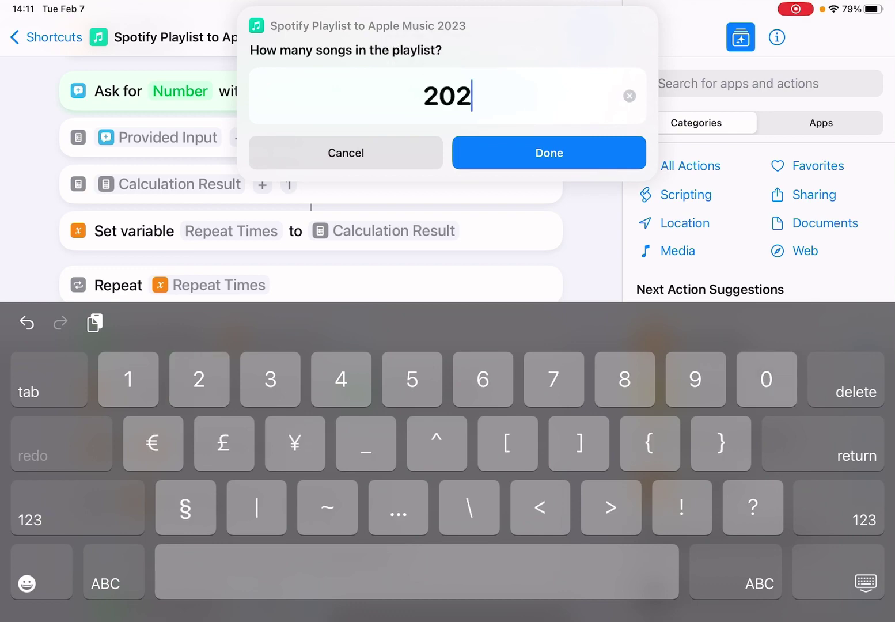
pyautogui.press('Return')
pyautogui.scroll(-3, 311, 335)
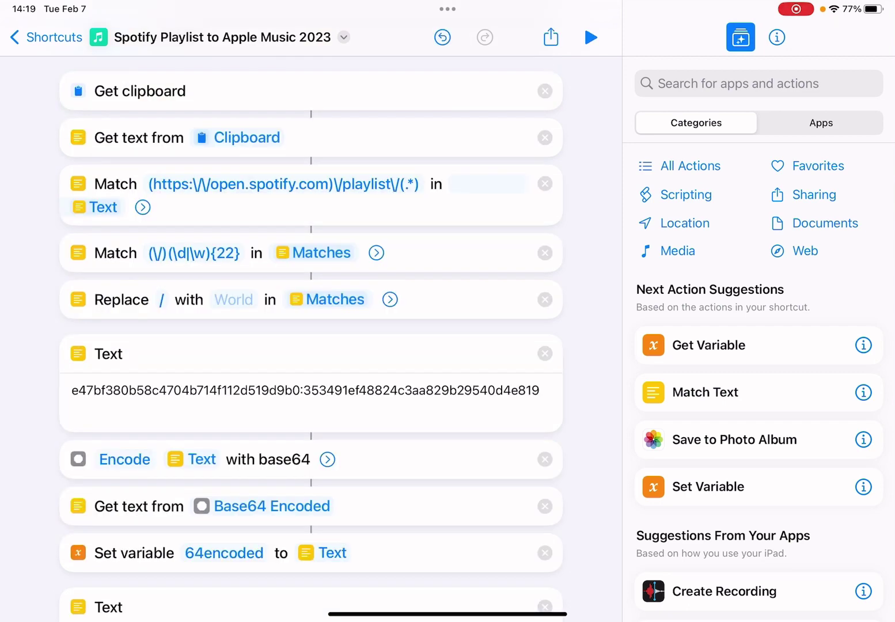
pyautogui.scroll(-3, 310, 335)
pyautogui.scroll(-5, 310, 335)
pyautogui.scroll(-2, 311, 335)
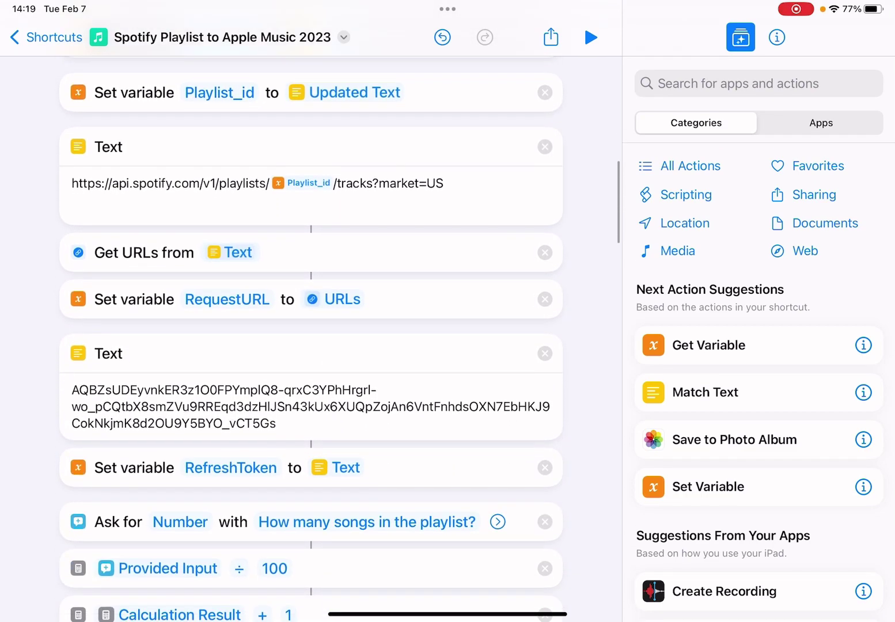
pyautogui.press('super+h')
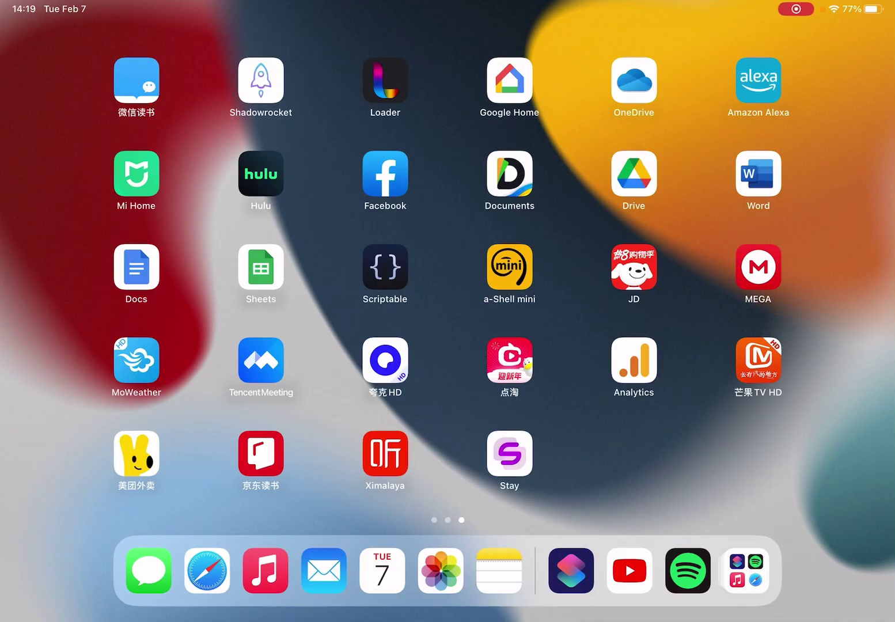
pyautogui.click(266, 571)
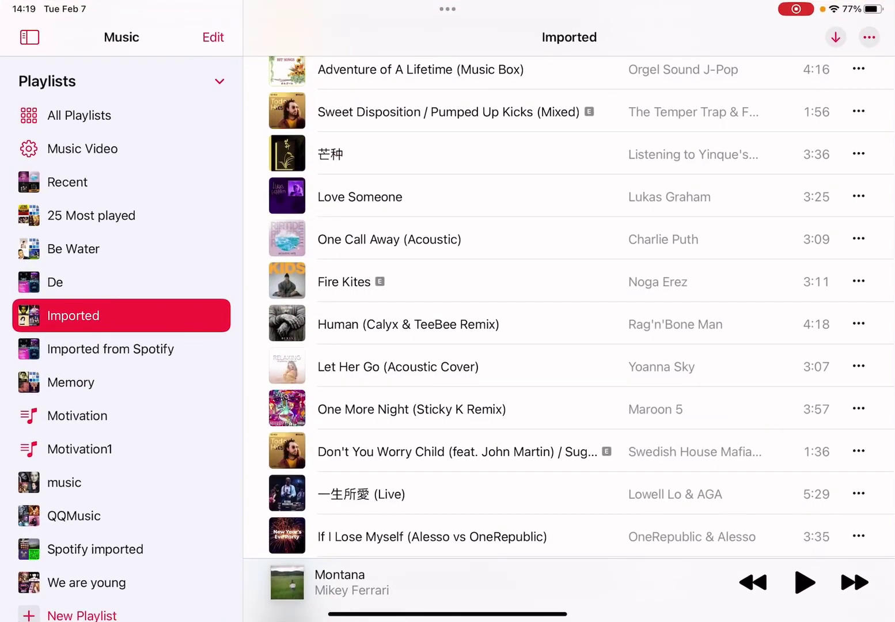
pyautogui.press('Down')
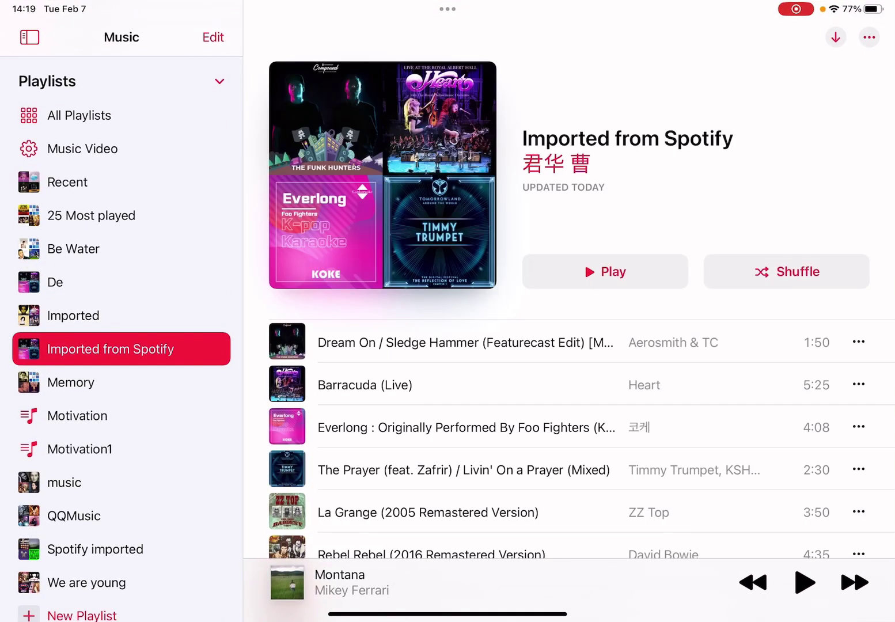
pyautogui.scroll(-5, 569, 307)
pyautogui.scroll(-10, 568, 308)
pyautogui.scroll(-10, 569, 308)
pyautogui.scroll(-10, 568, 308)
pyautogui.scroll(-10, 569, 308)
pyautogui.scroll(-10, 567, 308)
pyautogui.scroll(10, 568, 308)
pyautogui.scroll(-10, 568, 308)
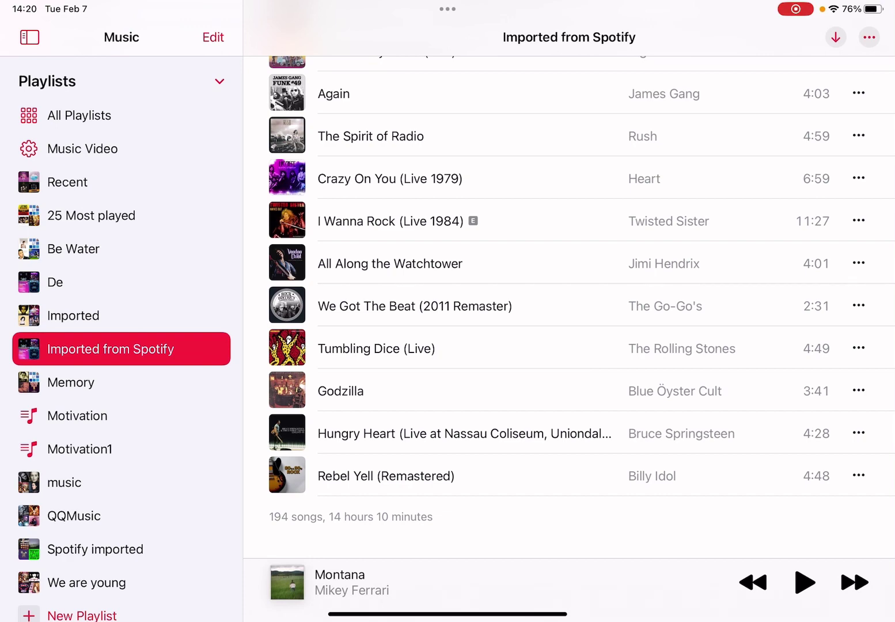
pyautogui.press('super+h')
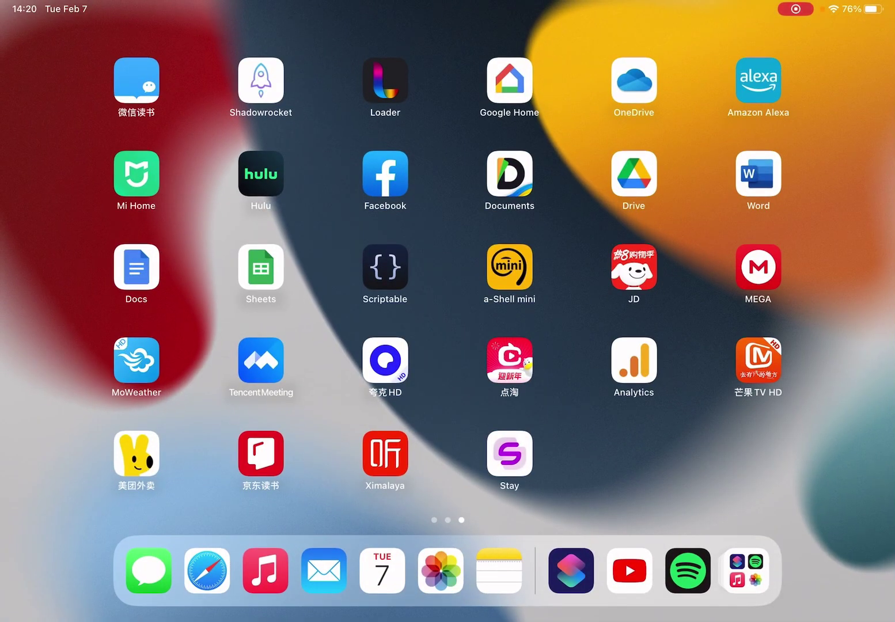
# Step: Switch back to Shortcuts to view the shortcut's End Repeat steps and output preview
pyautogui.press('super+Tab')
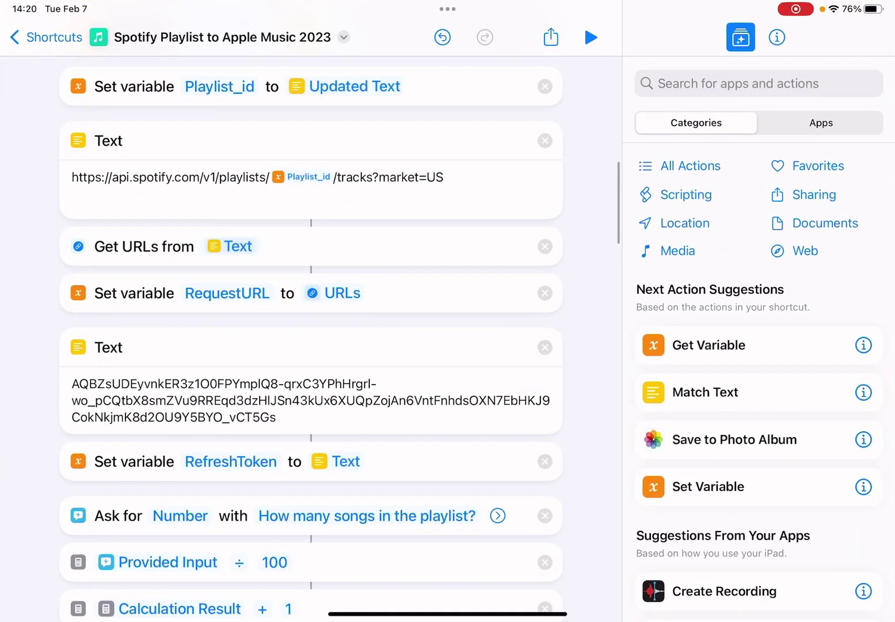
pyautogui.scroll(2, 311, 335)
pyautogui.scroll(-2, 311, 336)
pyautogui.scroll(-4, 311, 336)
pyautogui.scroll(-5, 312, 335)
pyautogui.scroll(-5, 311, 335)
pyautogui.scroll(-5, 311, 335)
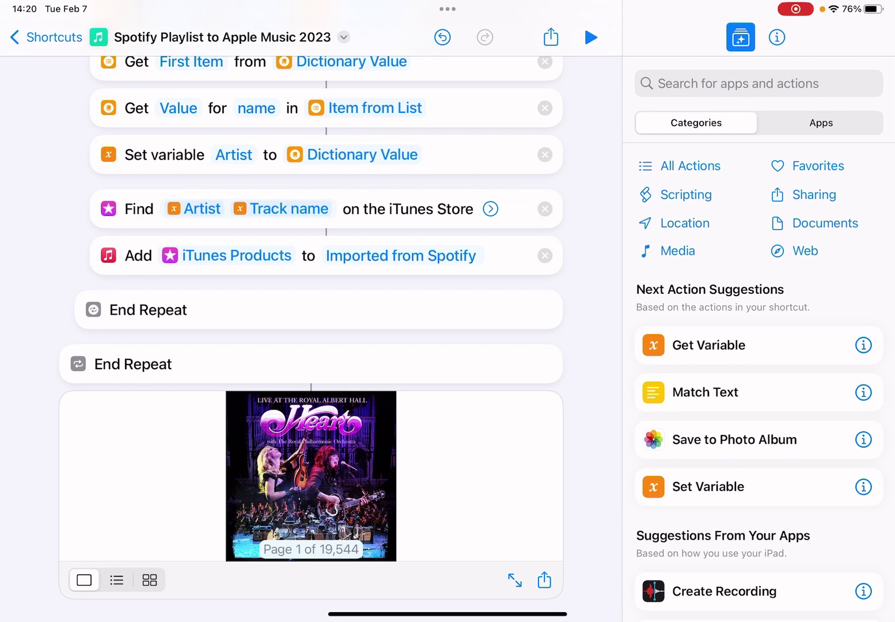
pyautogui.scroll(1, 311, 335)
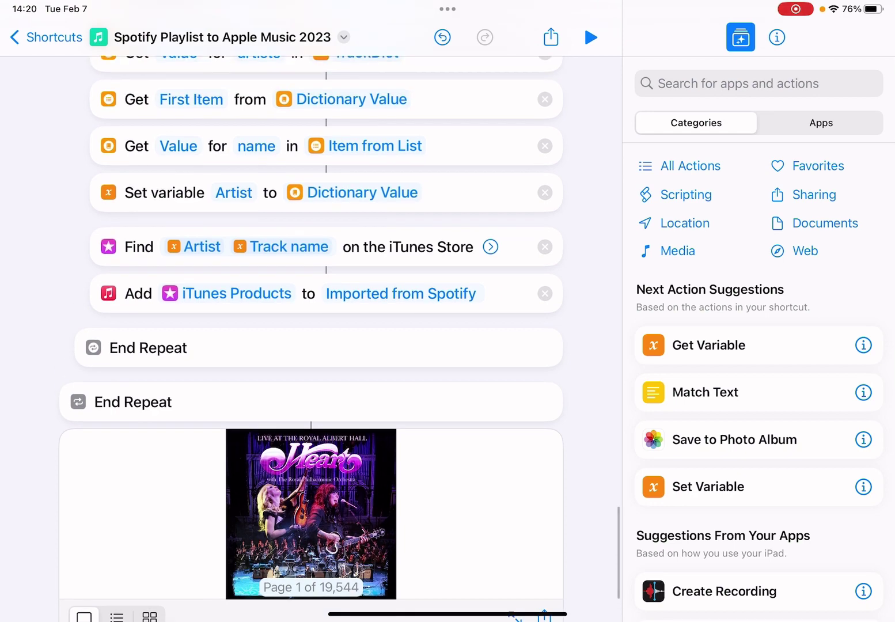